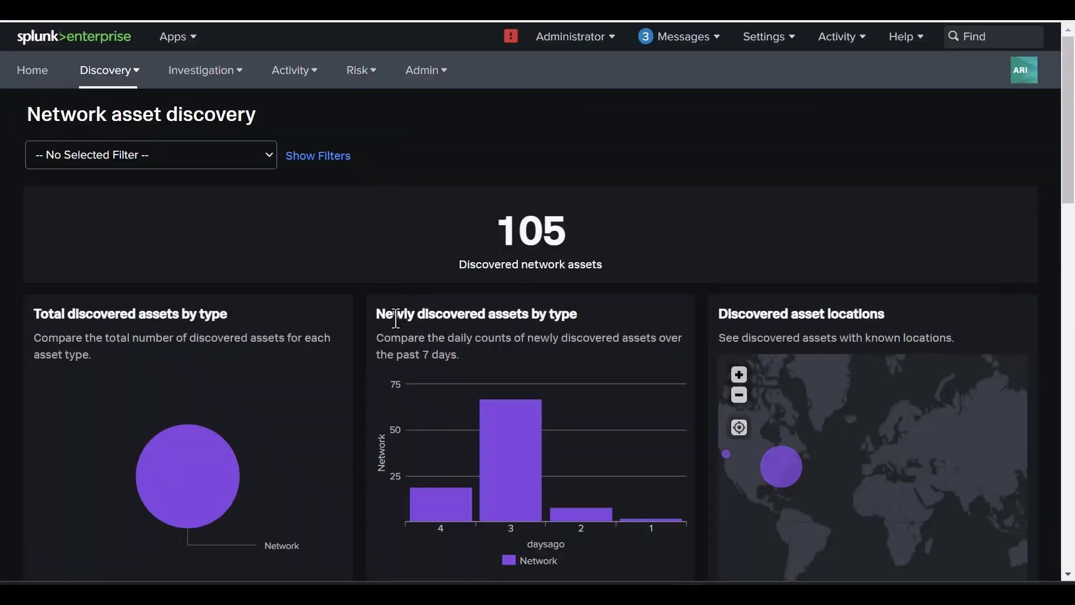
scroll(405, 326, "down", 1)
scroll(400, 353, "down", 3)
scroll(399, 353, "down", 2)
scroll(399, 354, "down", 4)
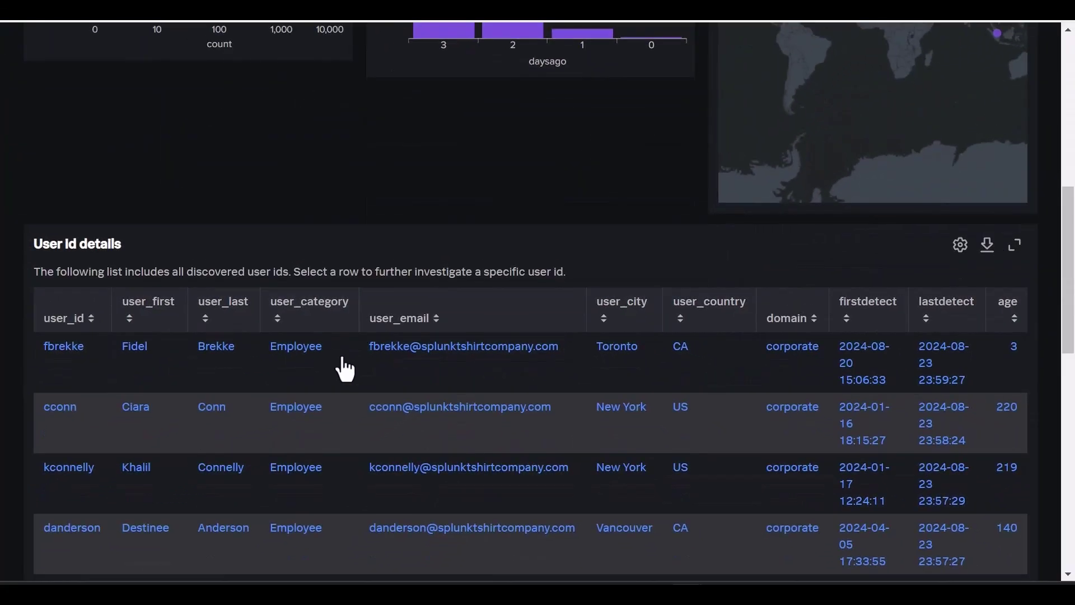
scroll(343, 367, "down", 2)
scroll(342, 359, "down", 1)
scroll(340, 361, "down", 2)
scroll(340, 362, "down", 2)
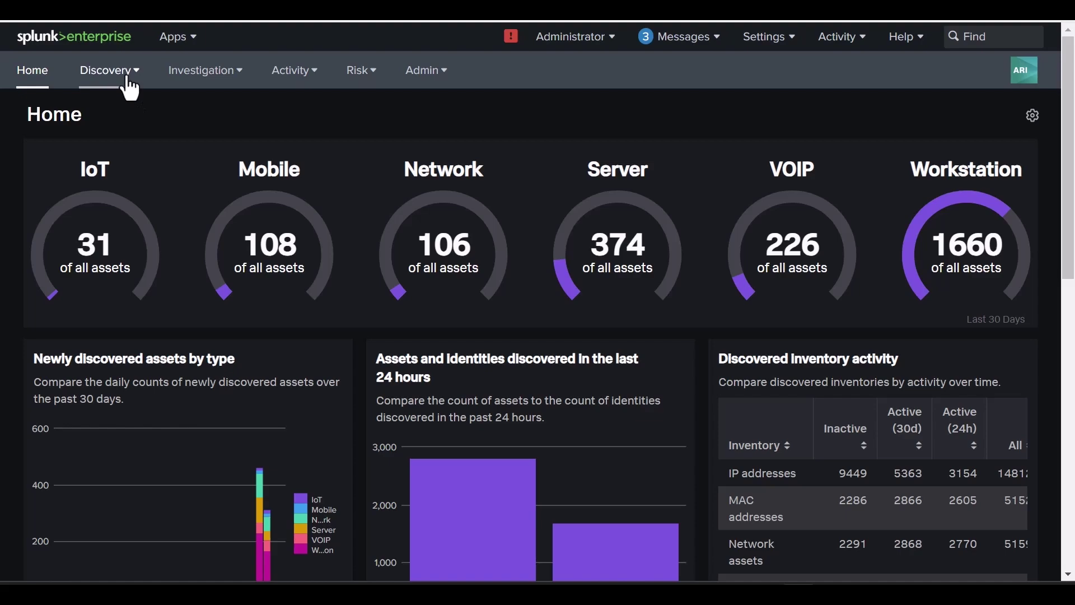
- Open the Discovery dashboards list, then close it without choosing a dashboard
left_click(133, 72)
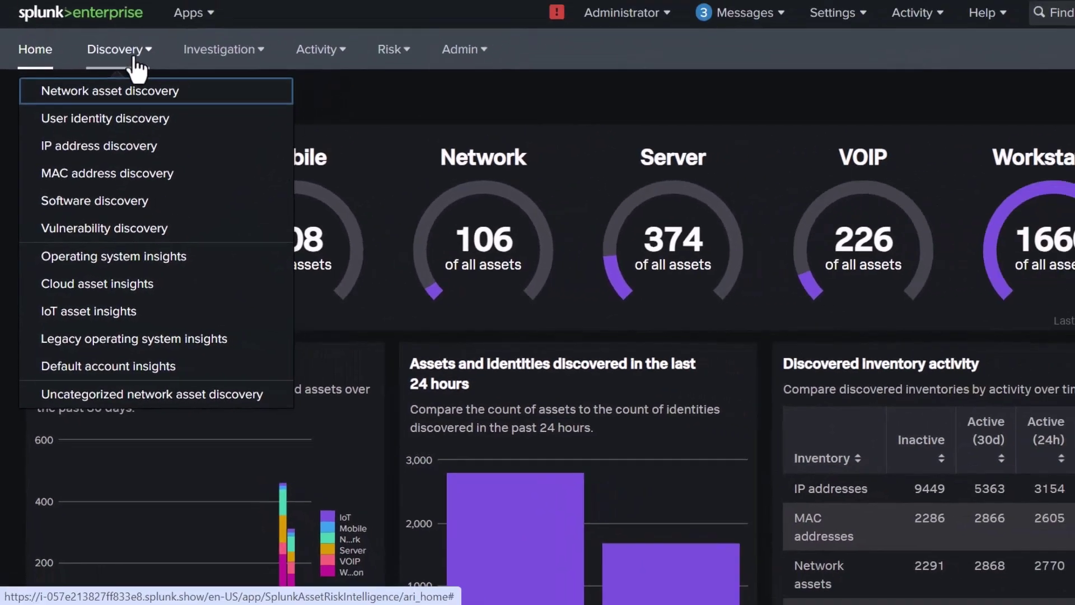
left_click(134, 69)
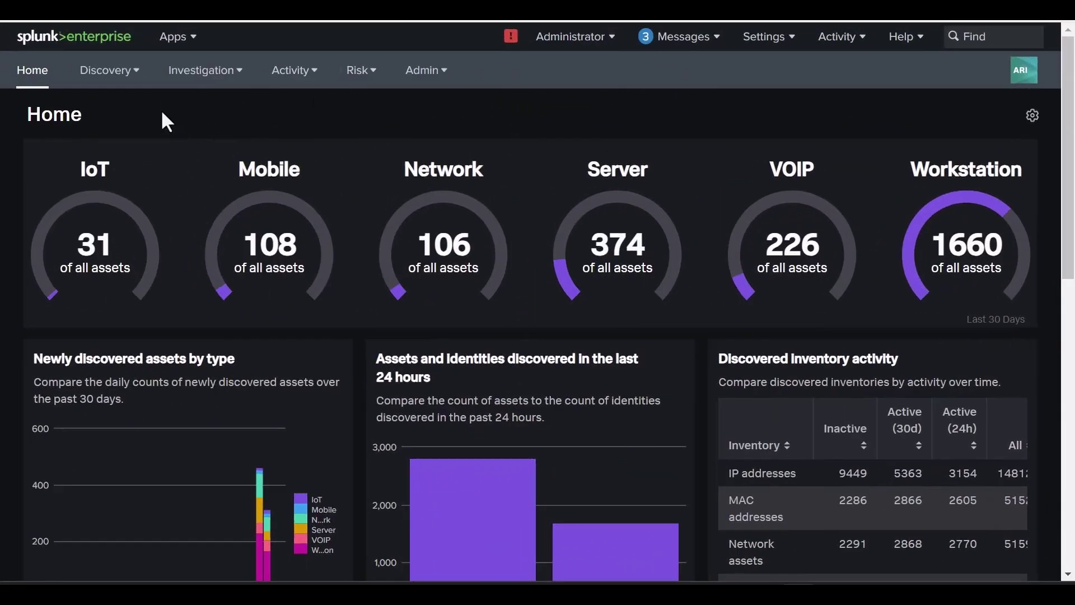
- Open Cloud asset insights from the Discovery list to review its 4,696 cloud assets
left_click(109, 70)
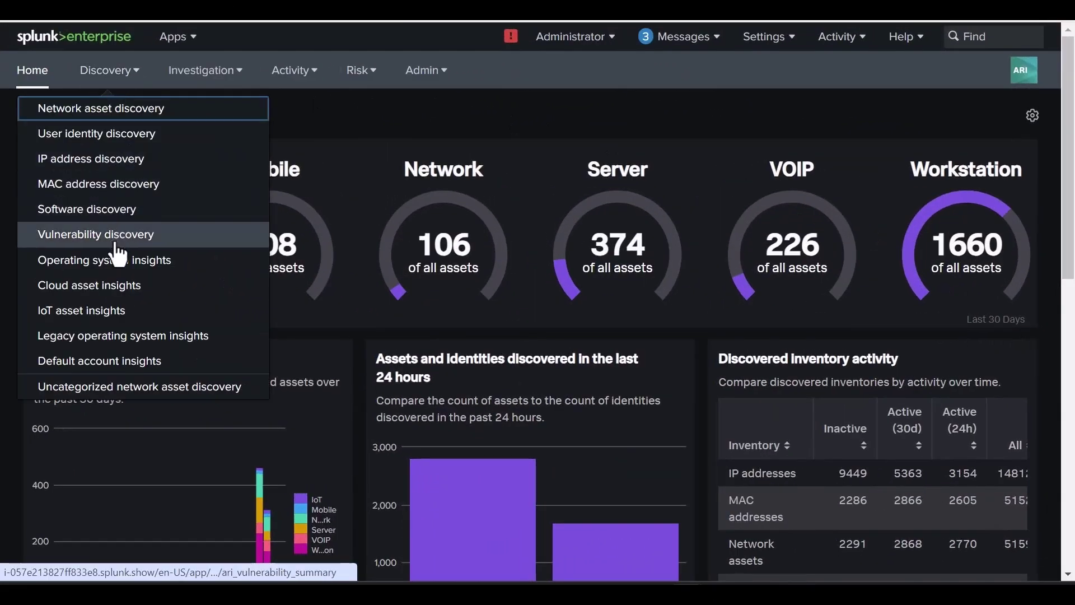
left_click(105, 286)
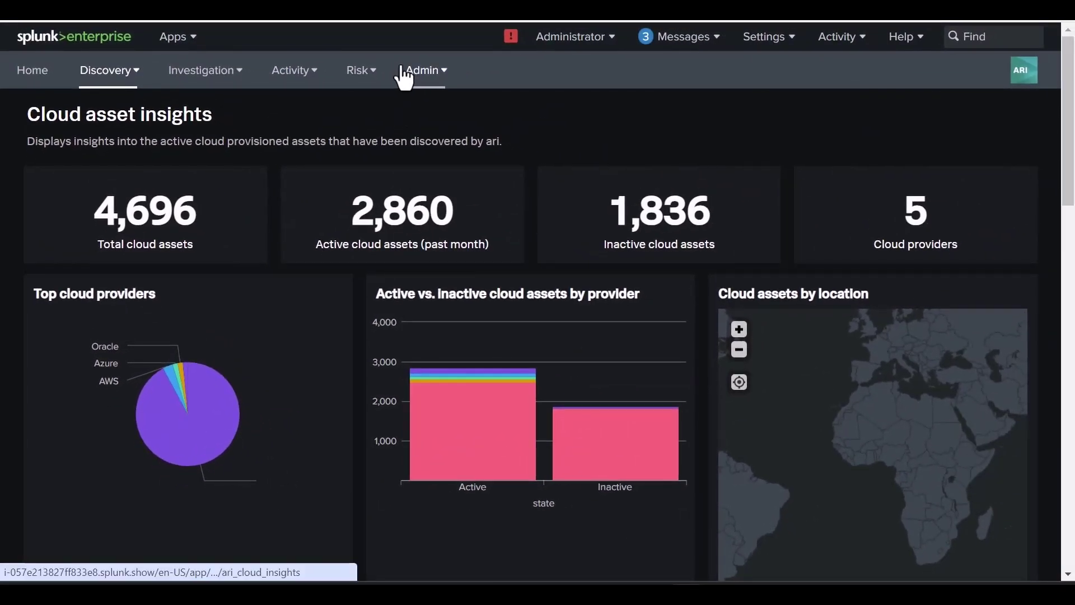
left_click(418, 74)
- Go to Data sources > Data source management to view the configured sources and priorities
left_click(429, 111)
left_click(437, 135)
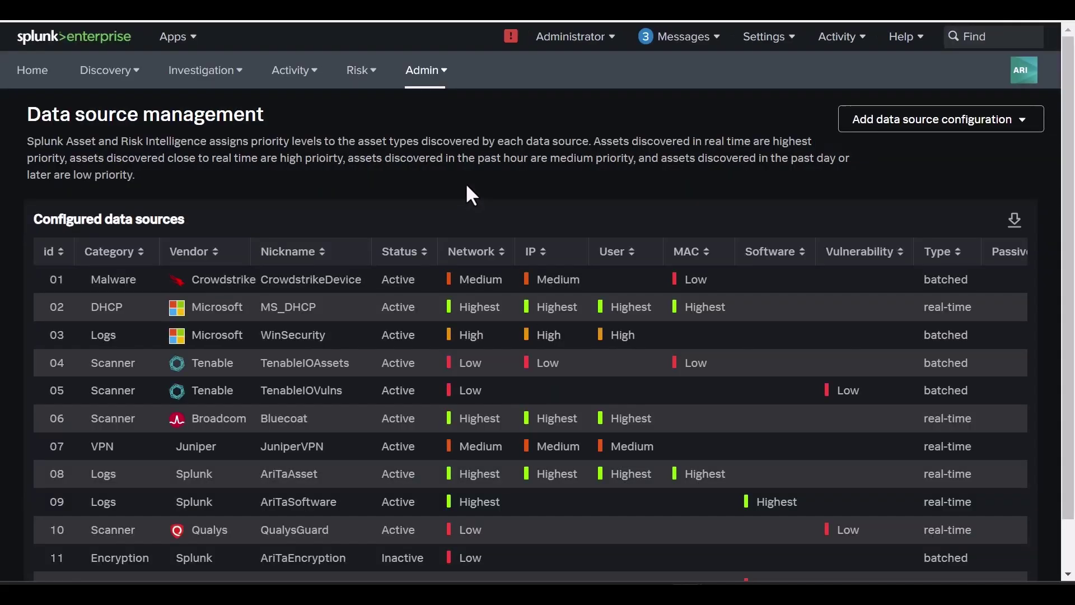
scroll(469, 193, "down", 2)
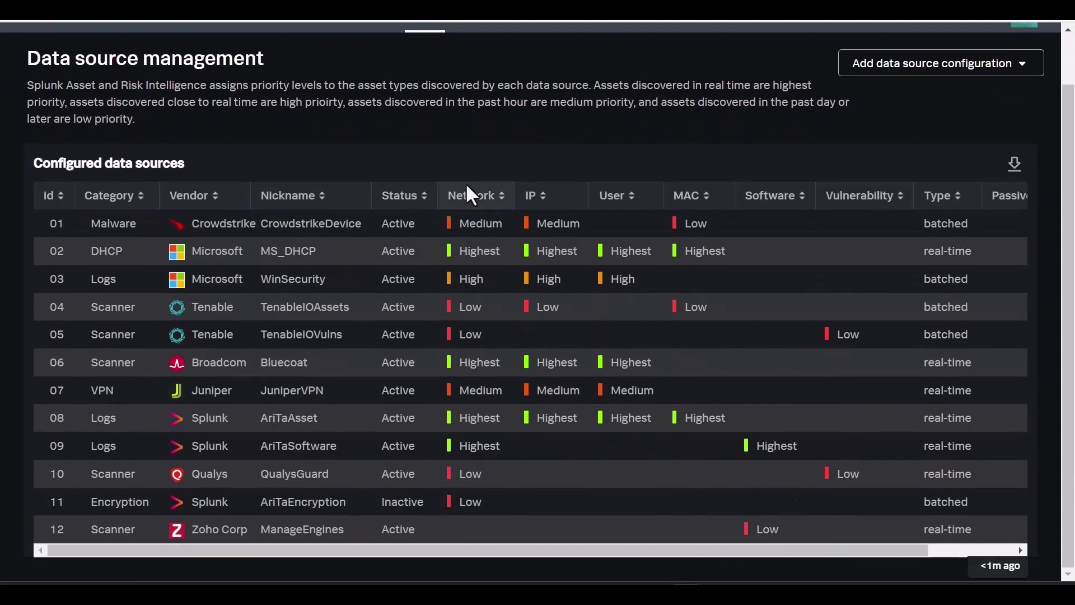